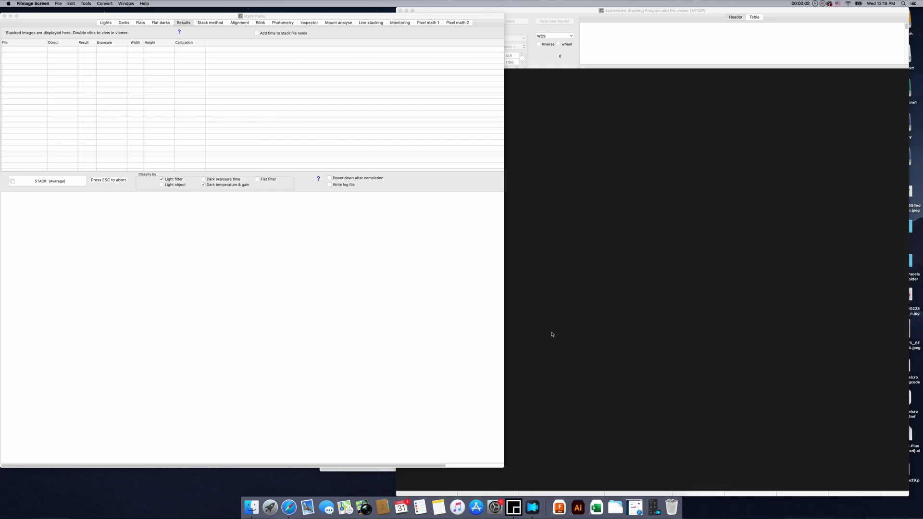
- Reset ASTAP with File > Settings > Return to default settings and exit
left_click(58, 4)
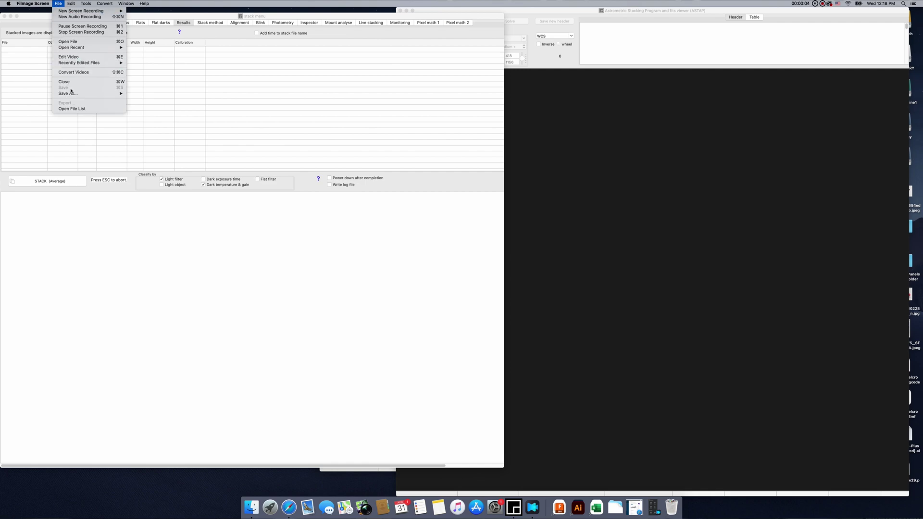
left_click(33, 72)
left_click(41, 4)
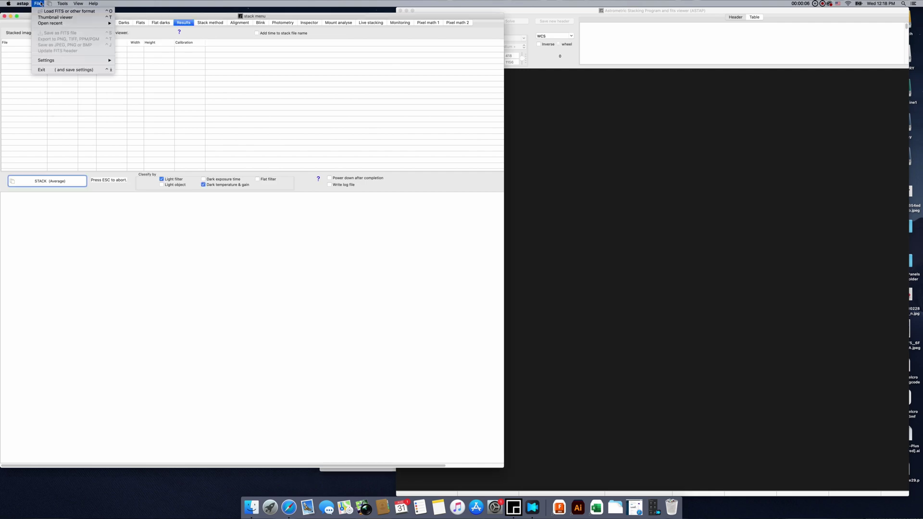
mouse_move(97, 60)
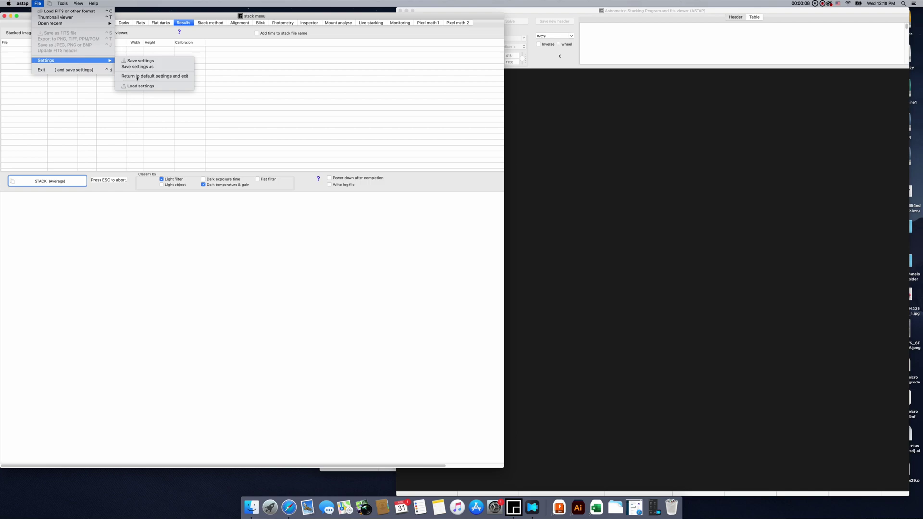
left_click(137, 76)
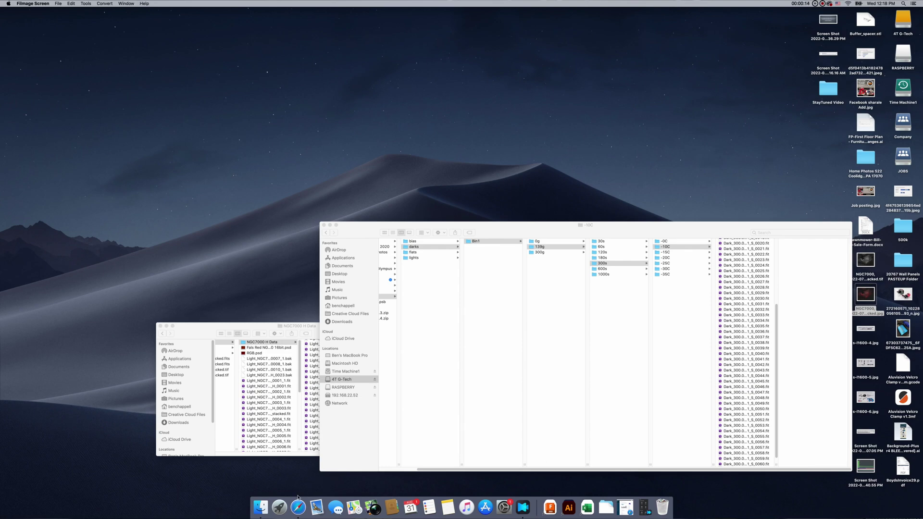
- Relaunch ASTAP from Launchpad and open the Σ stack window
left_click(279, 506)
left_click(642, 251)
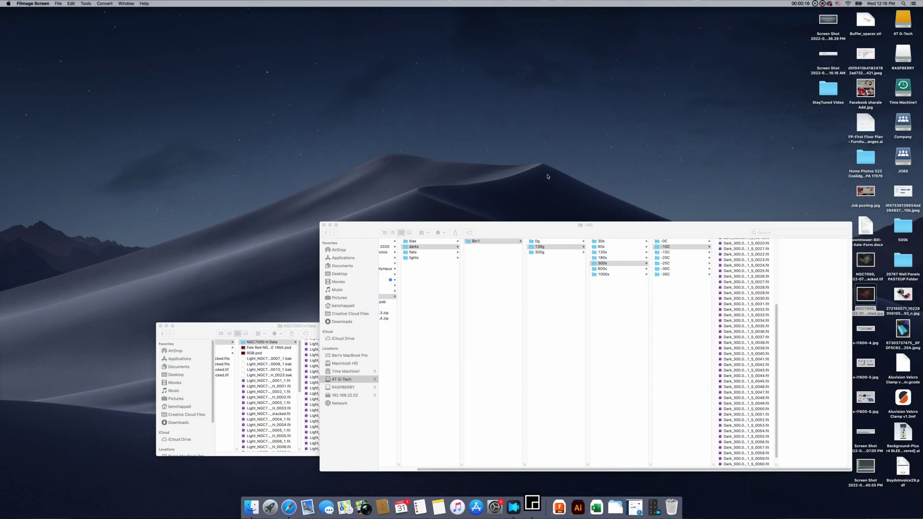
left_click(83, 22)
- Move the stack window up-left and enlarge the main viewer downward
left_click_drag(79, 66, 603, 12)
left_click(78, 9)
left_click_drag(913, 210, 917, 480)
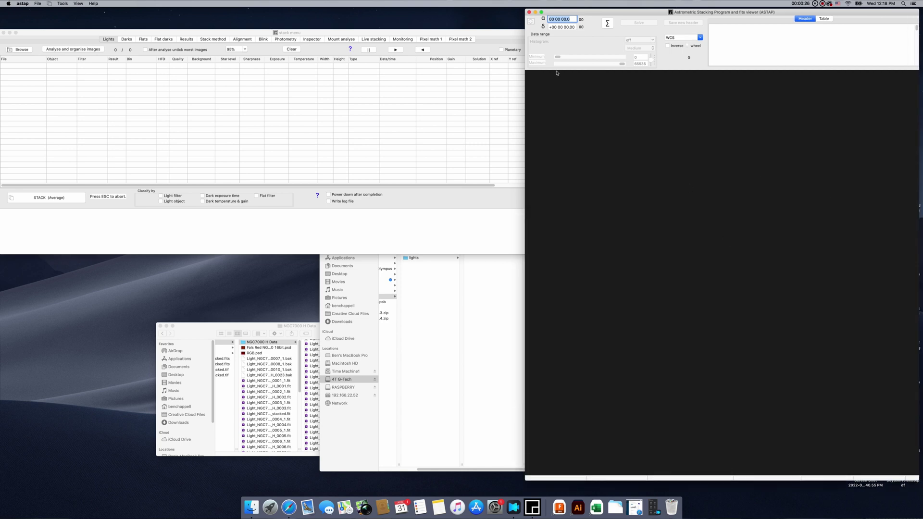
- Make the stacking window slightly taller and shift it up
left_click(414, 41)
left_click_drag(574, 256, 503, 435)
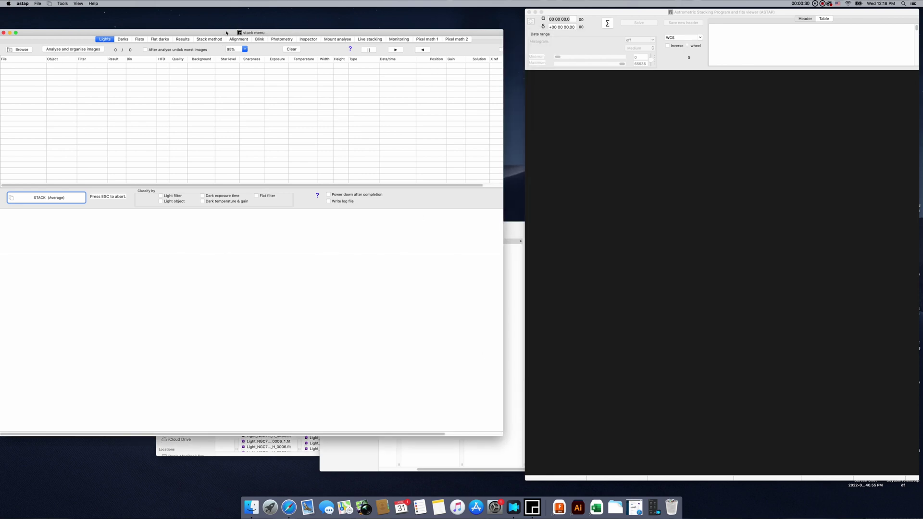
left_click_drag(226, 29, 232, 11)
- Add the H light frames from 4T G-Tech/ZWO 1600MM Pro/lights/61mm Sharpstar/NGV7000/H
left_click(28, 30)
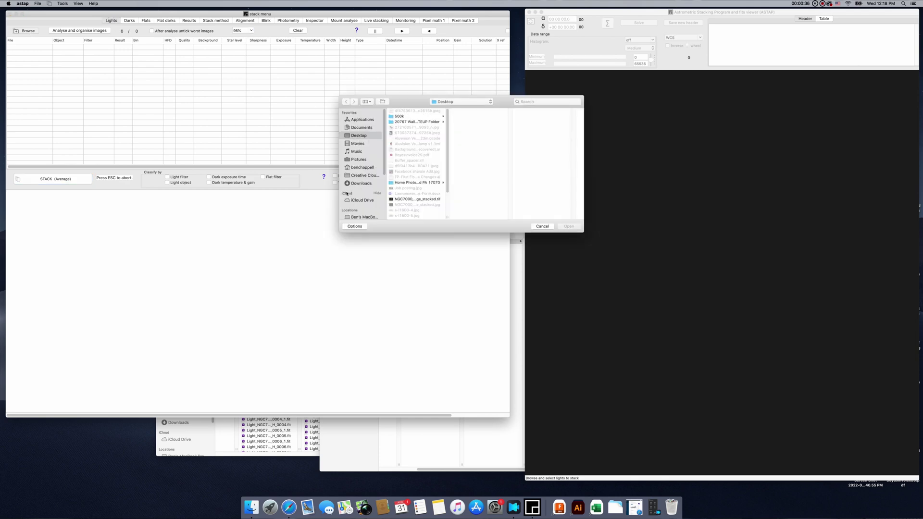
scroll(348, 195, "down", 5)
left_click(358, 159)
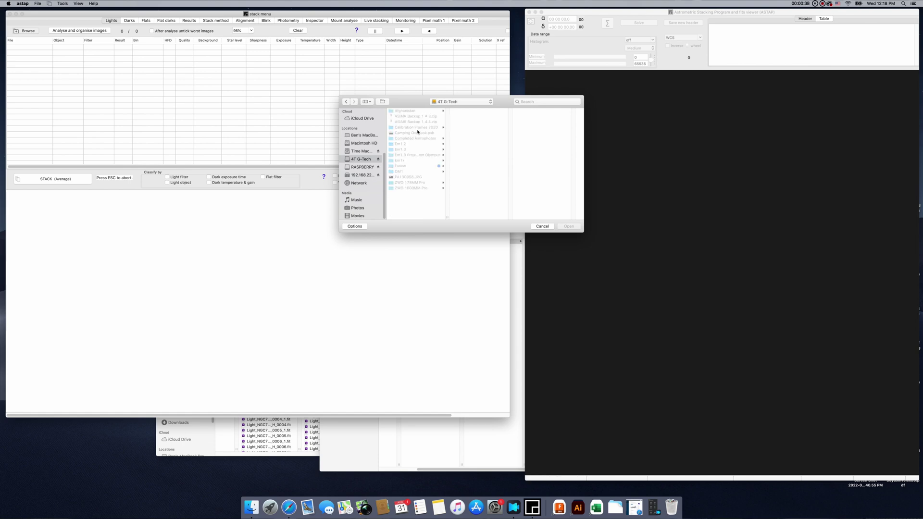
left_click(409, 189)
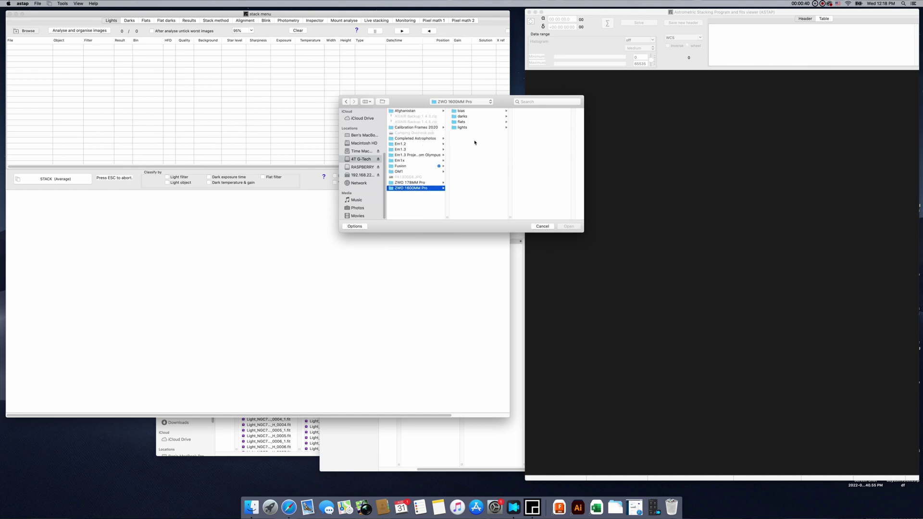
left_click(462, 127)
left_click(533, 116)
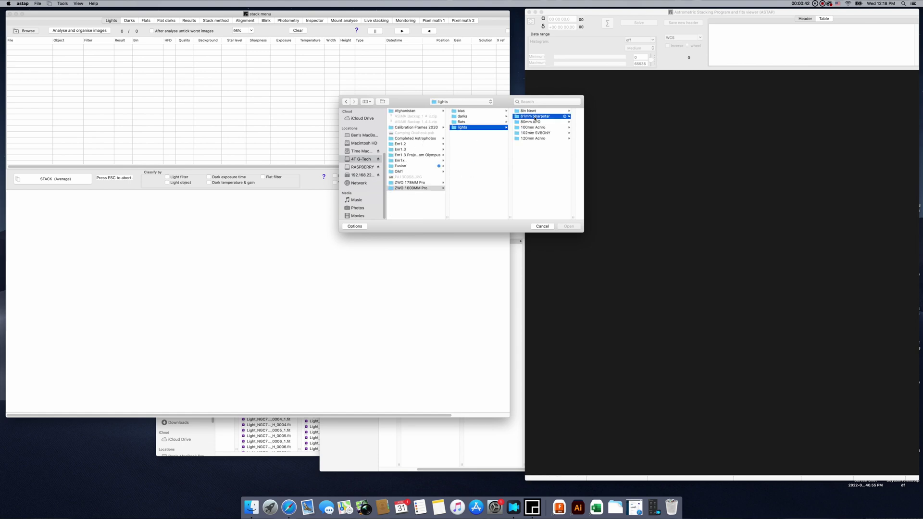
left_click(537, 150)
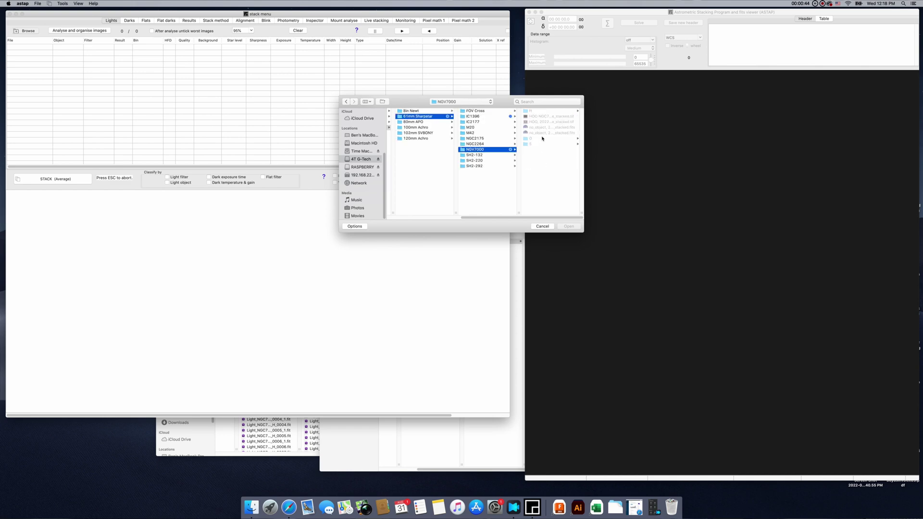
left_click(533, 111)
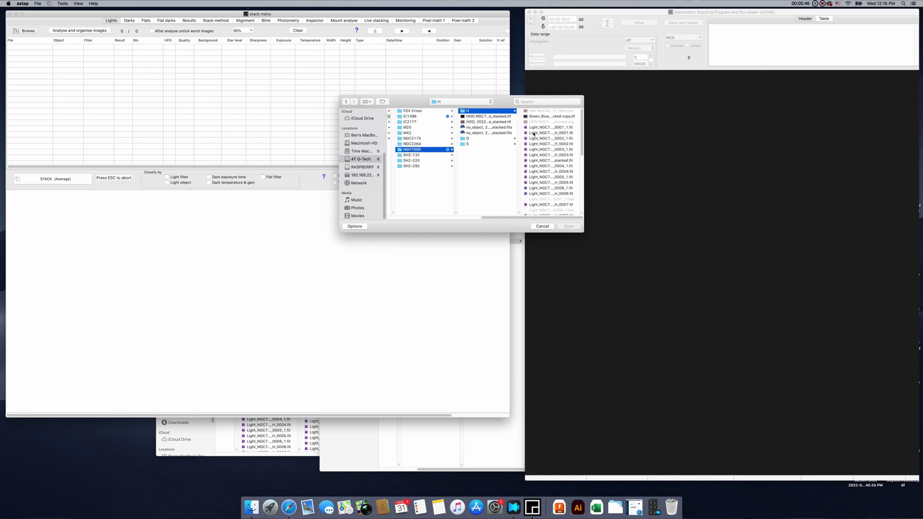
left_click(534, 128)
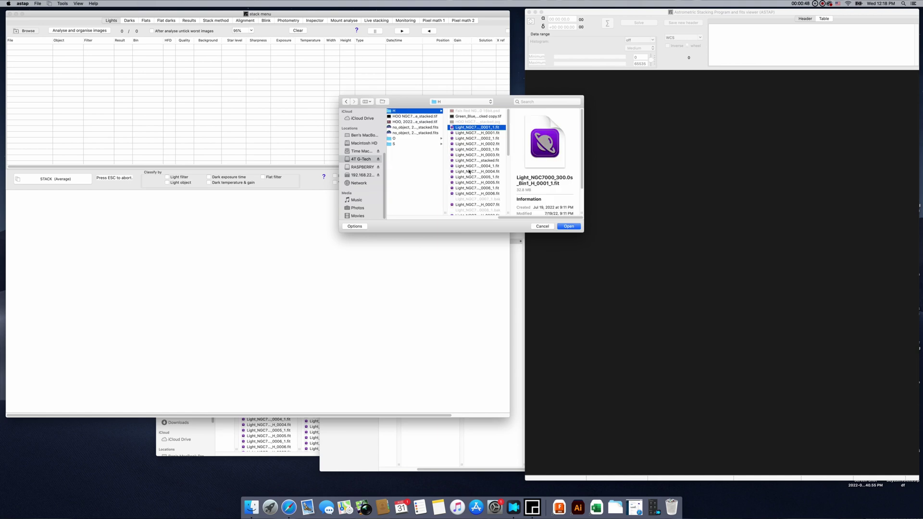
scroll(469, 172, "down", 5)
left_click(468, 135, "shift")
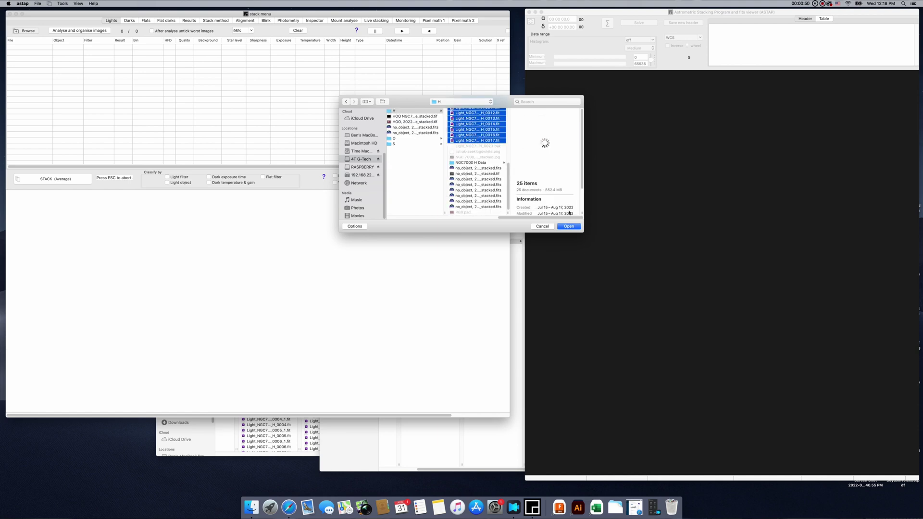
left_click(567, 226)
- Add frames H_0002 through H_0030 from NGC7000 H Data, totalling 53
left_click(24, 30)
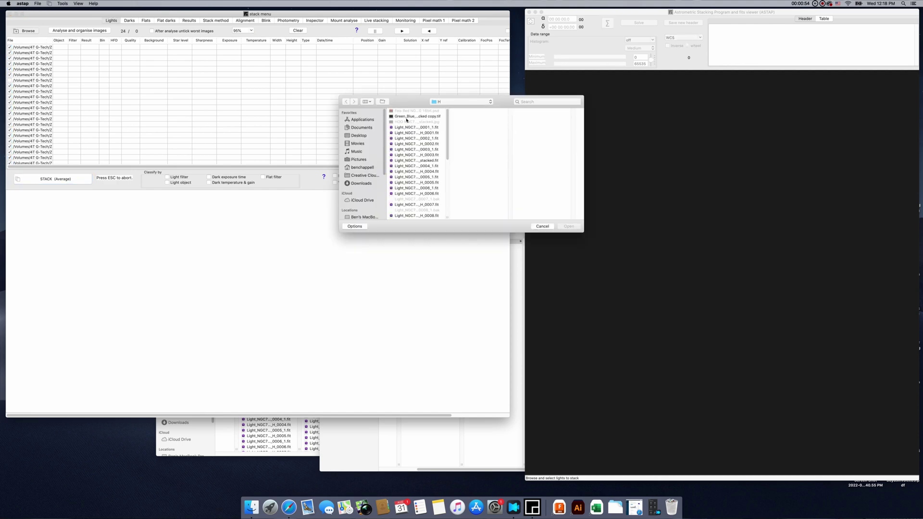
scroll(415, 145, "down", 5)
left_click(413, 191)
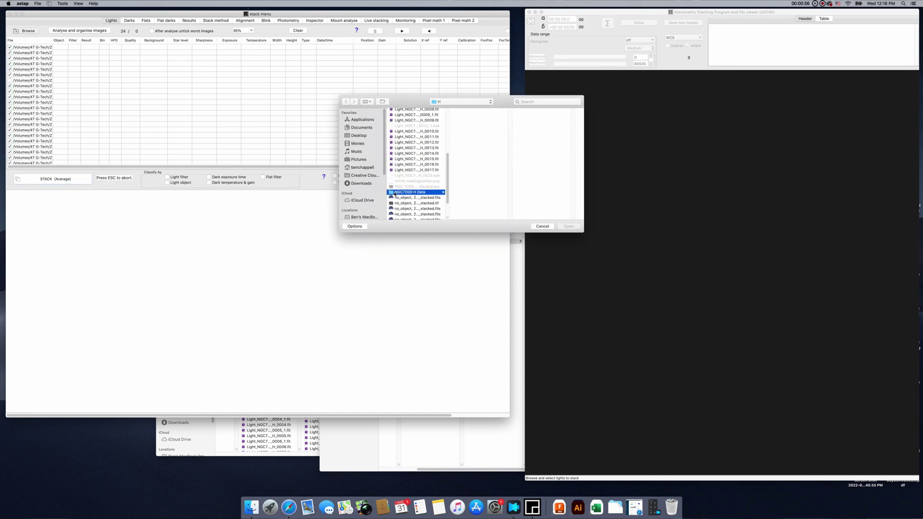
left_click(473, 116)
scroll(473, 163, "down", 3)
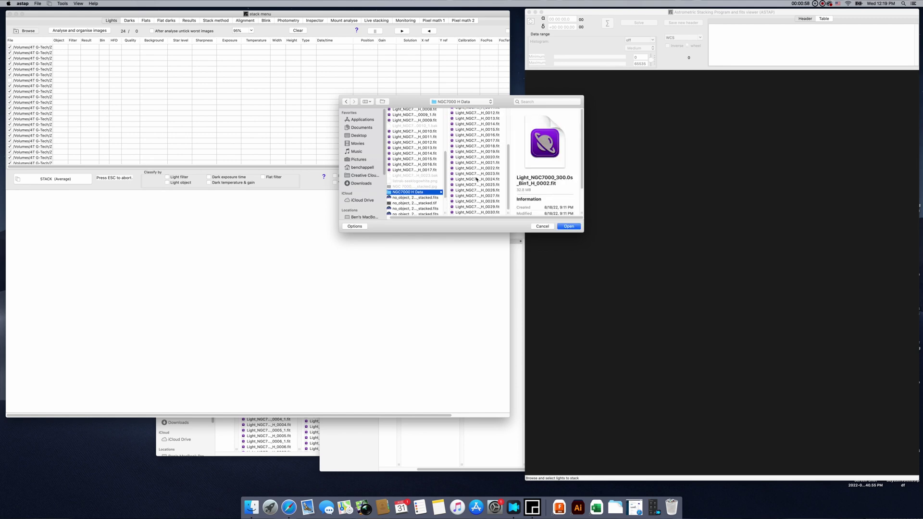
left_click(476, 212, "shift")
left_click(568, 226)
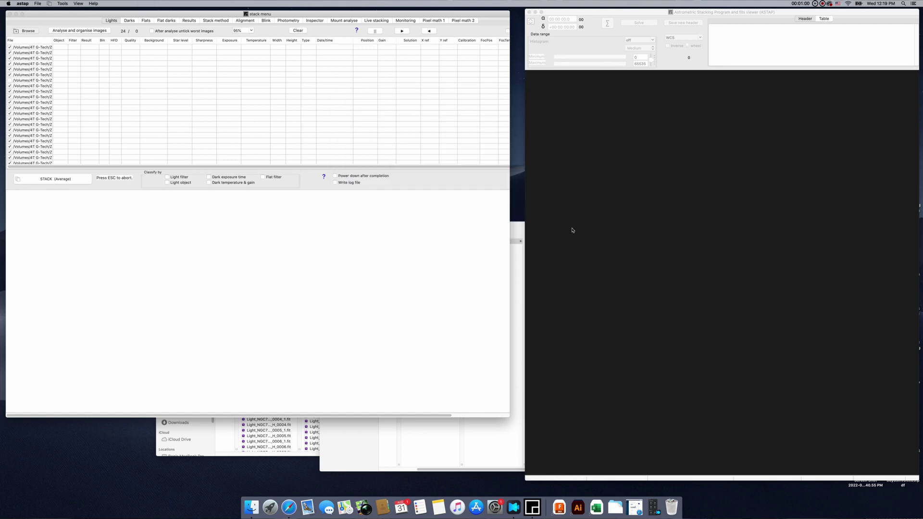
- Add every O-filter light frame from the NGV7000 O folder to the Lights list
left_click(28, 31)
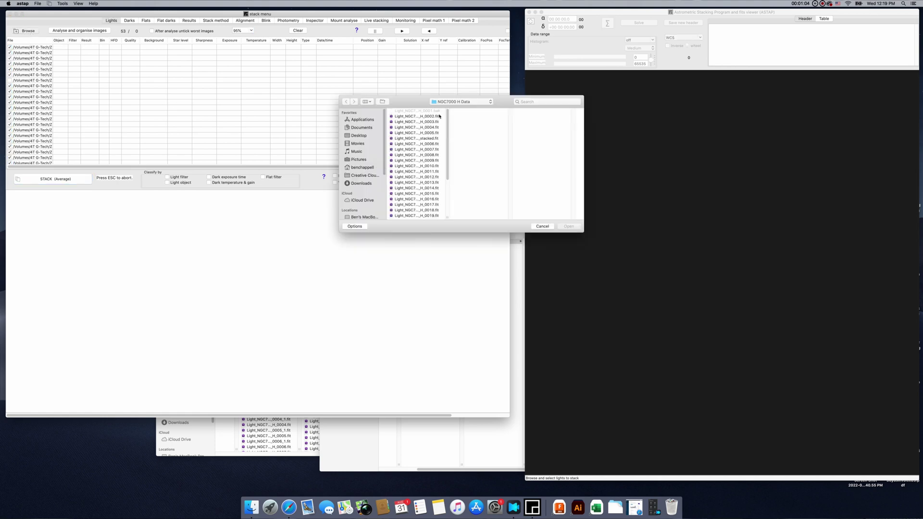
left_click(442, 102)
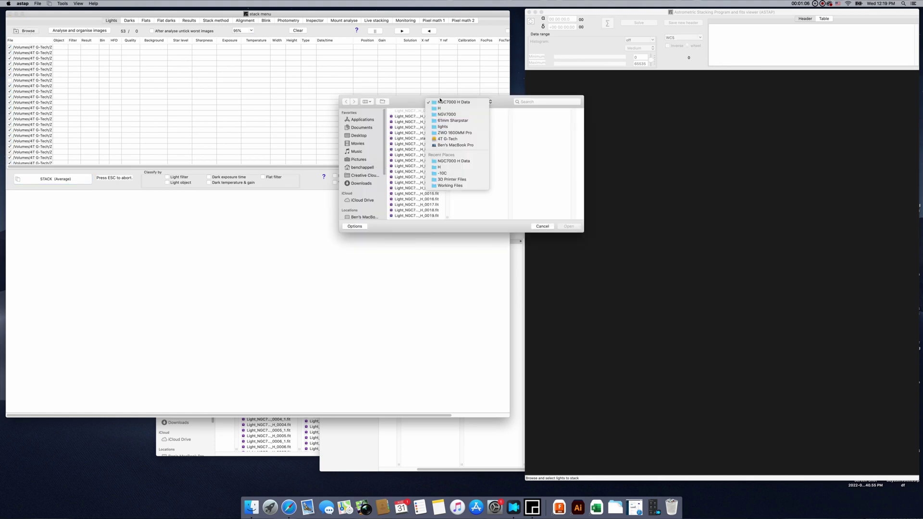
left_click(450, 116)
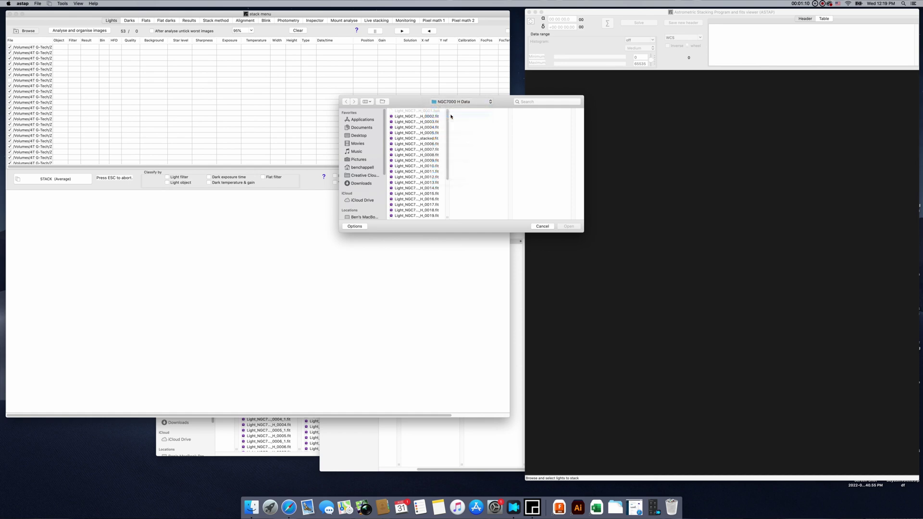
left_click(532, 139)
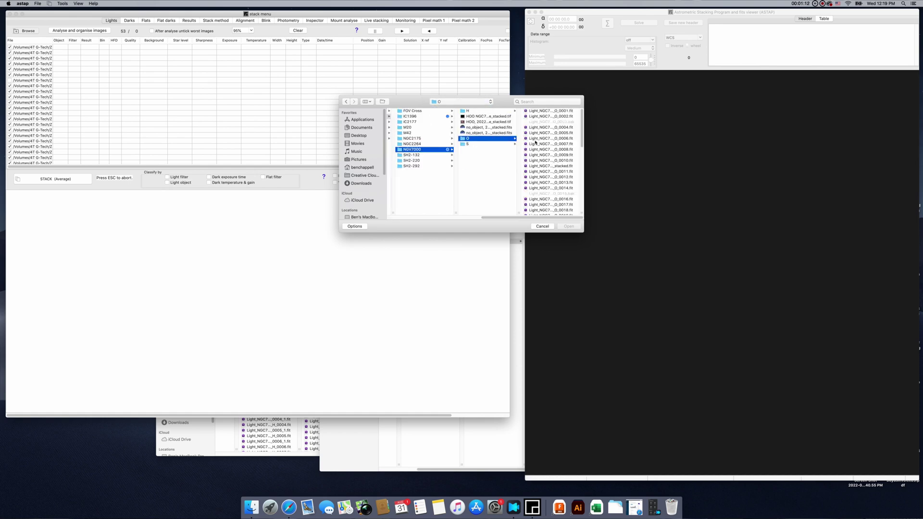
left_click(547, 112)
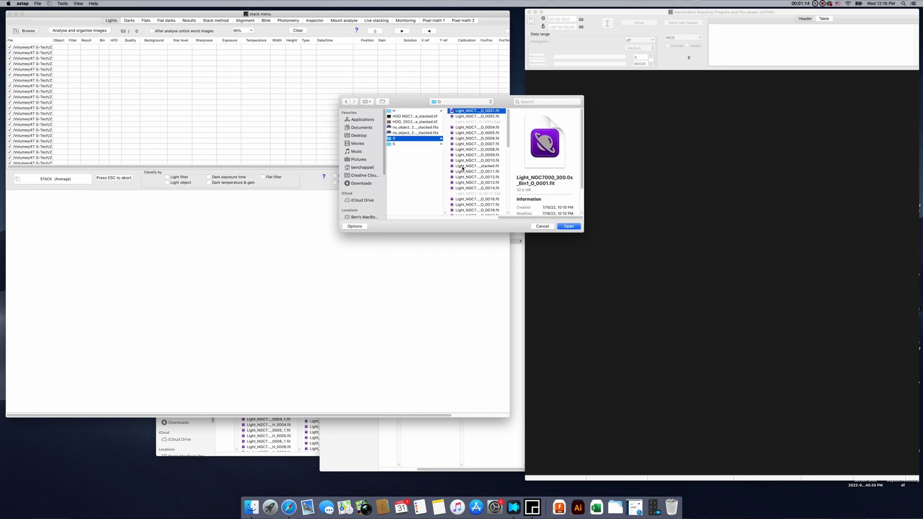
scroll(464, 199, "down", 10)
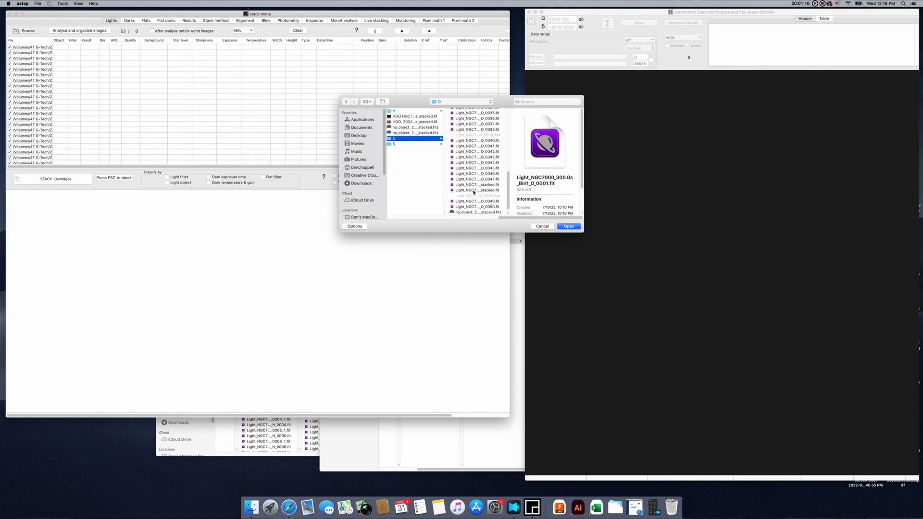
left_click(473, 208, "shift")
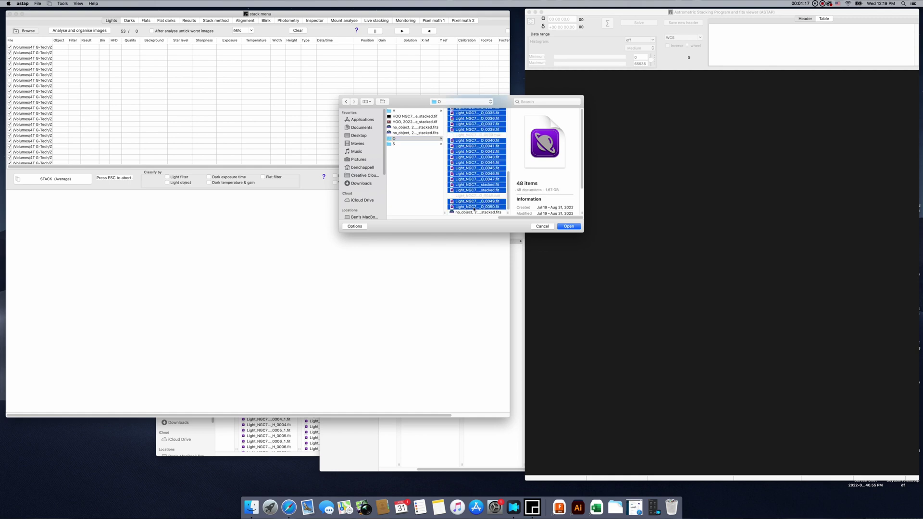
left_click(567, 226)
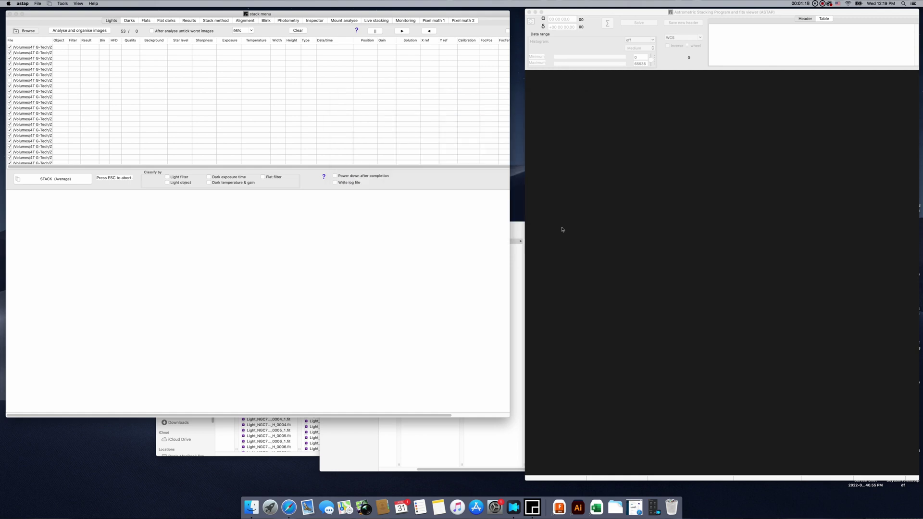
- On the Darks tab, add the -20C master dark from ZWO 1600MM Pro/darks/Bin1/139g/300s
left_click(132, 20)
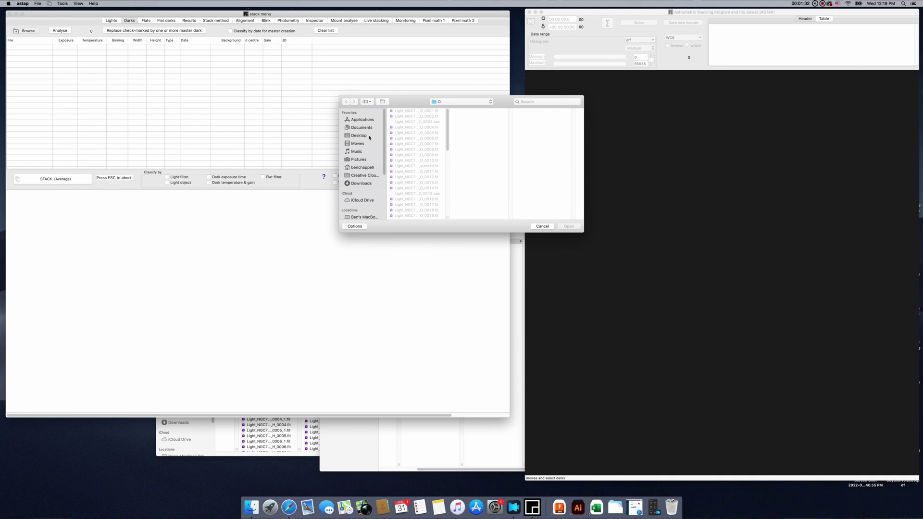
left_click(446, 102)
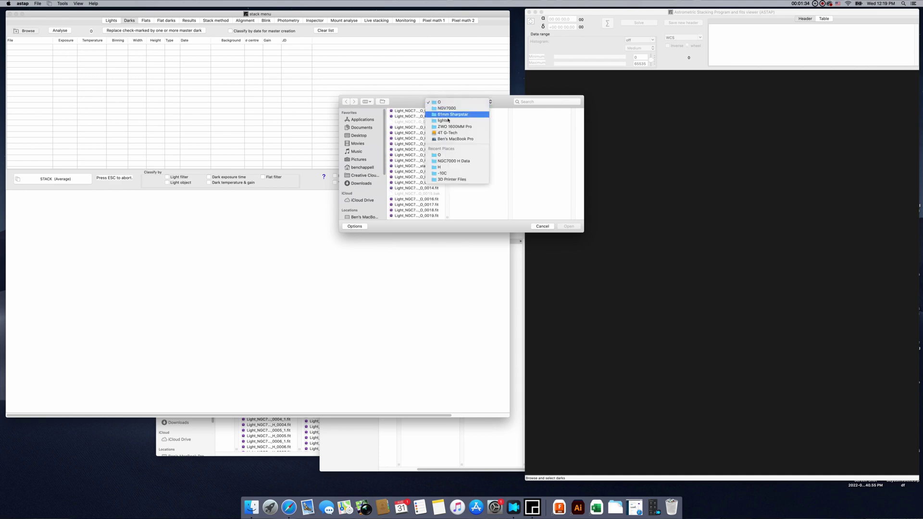
left_click(449, 127)
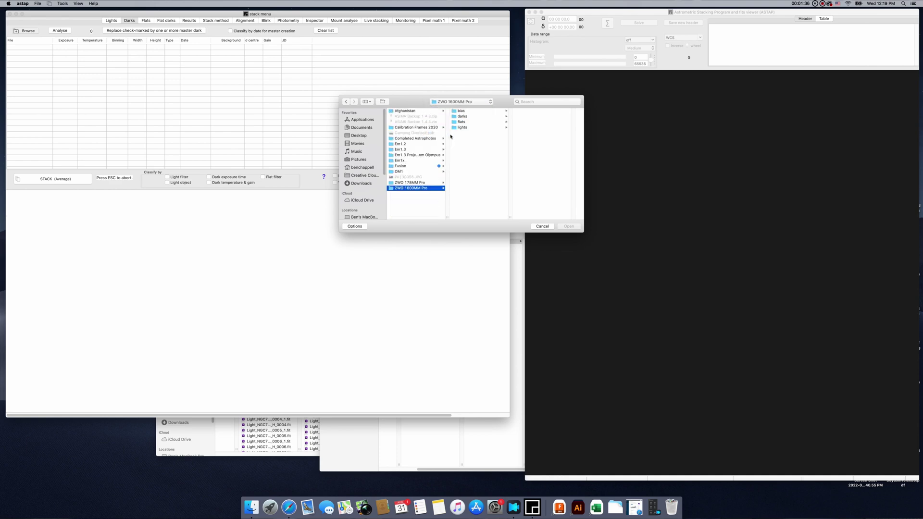
left_click(459, 116)
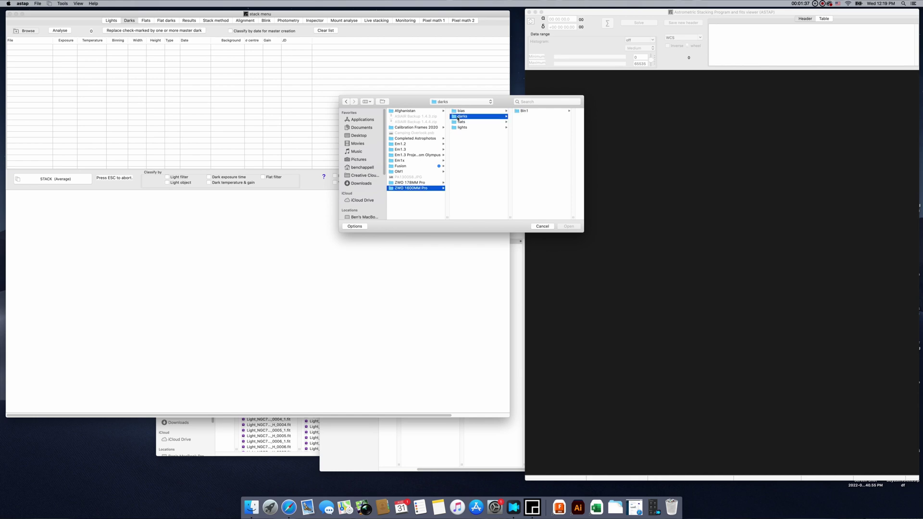
left_click(522, 111)
left_click(533, 116)
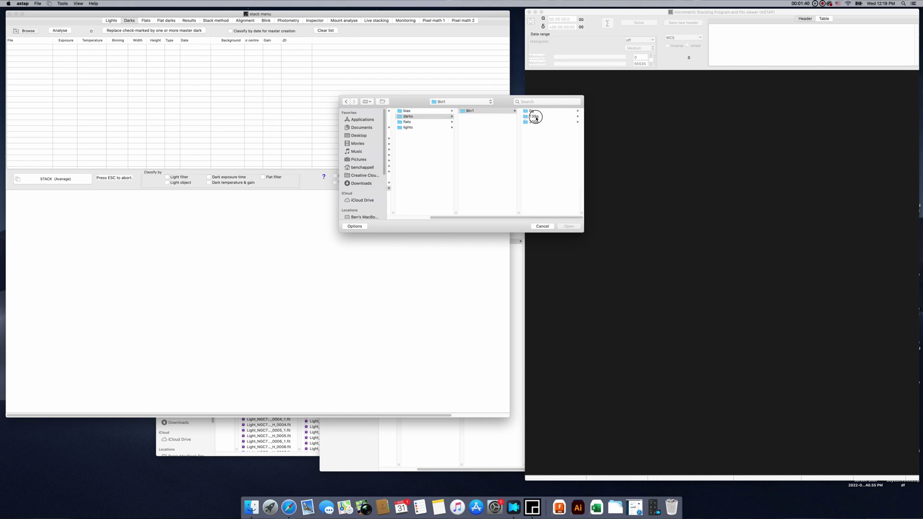
left_click(534, 133)
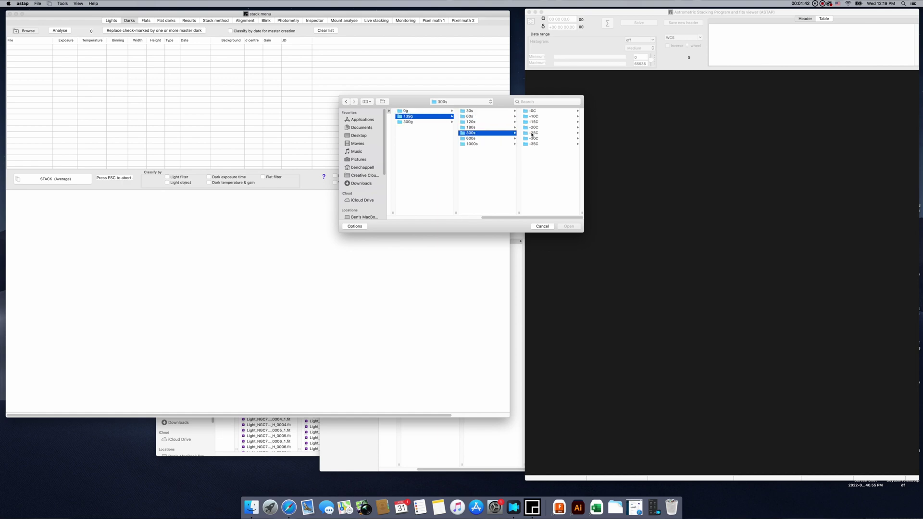
left_click(534, 128)
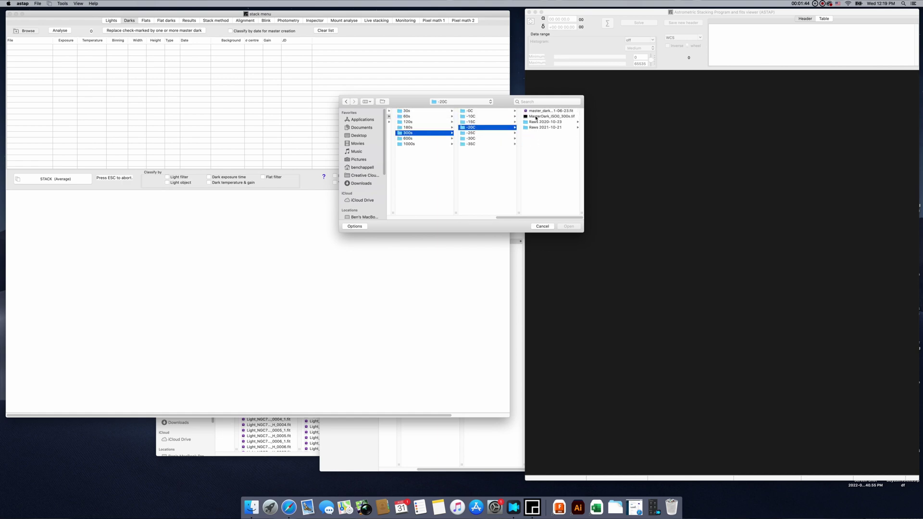
left_click(536, 112)
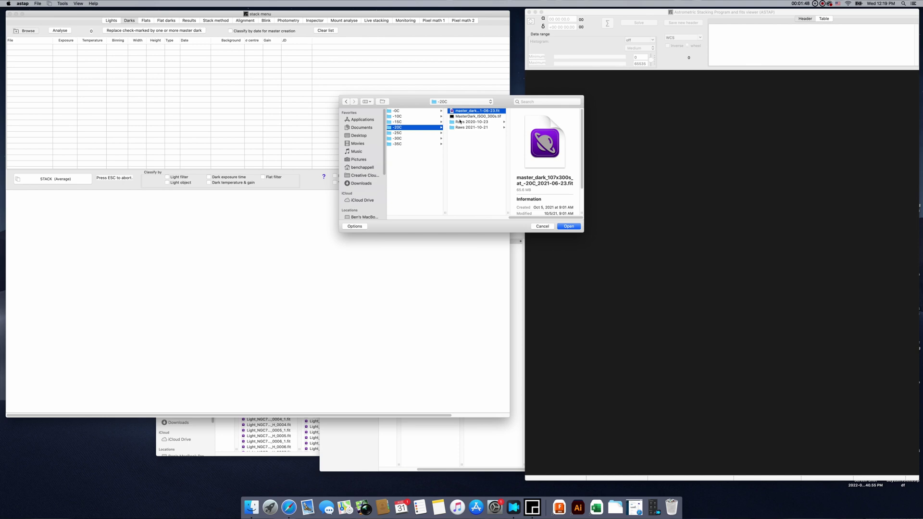
left_click(569, 227)
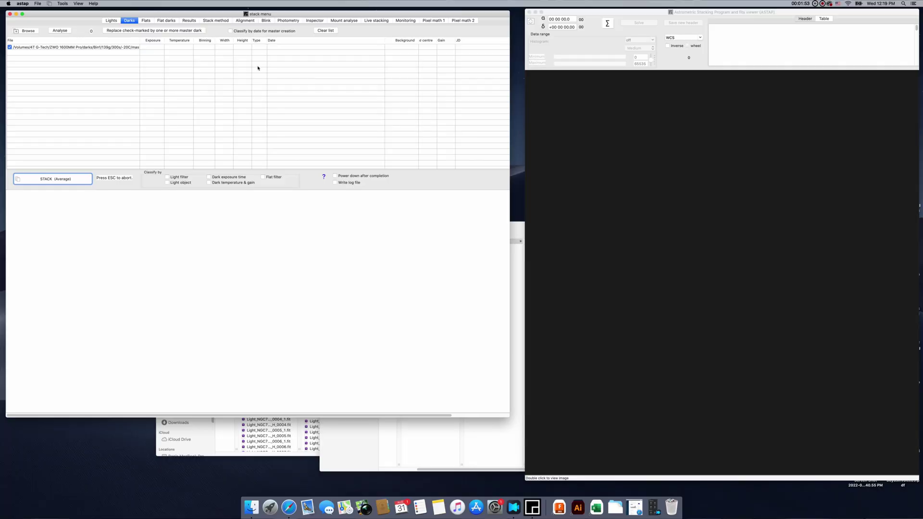
- Add the -10C master dark from the sibling 300s/-10C folder
left_click(25, 30)
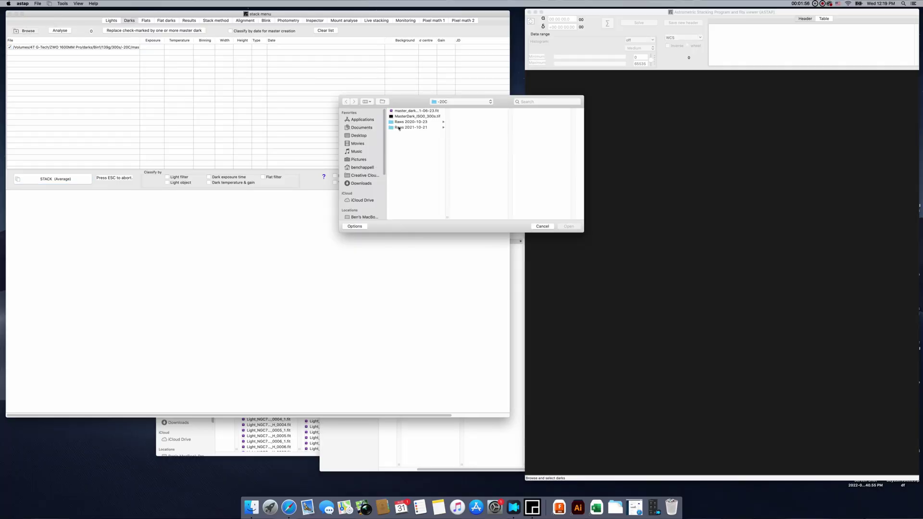
left_click(441, 102)
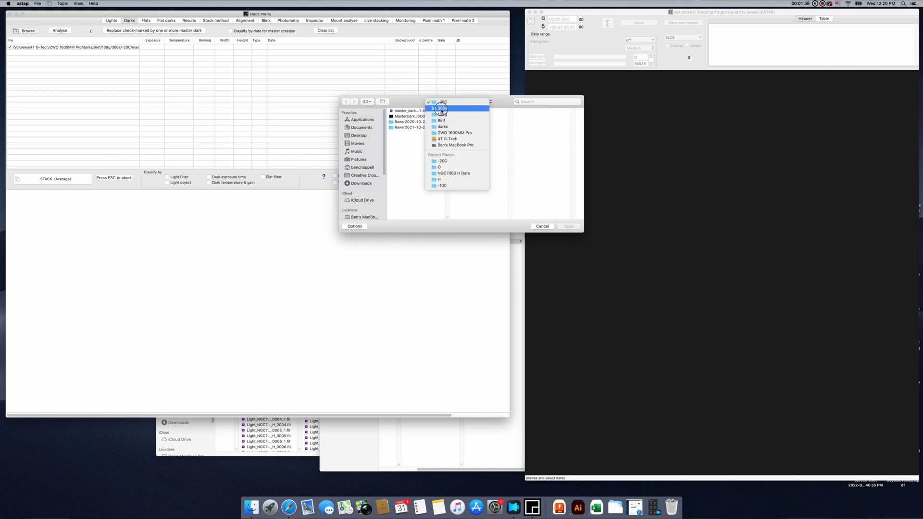
left_click(441, 109)
left_click(535, 117)
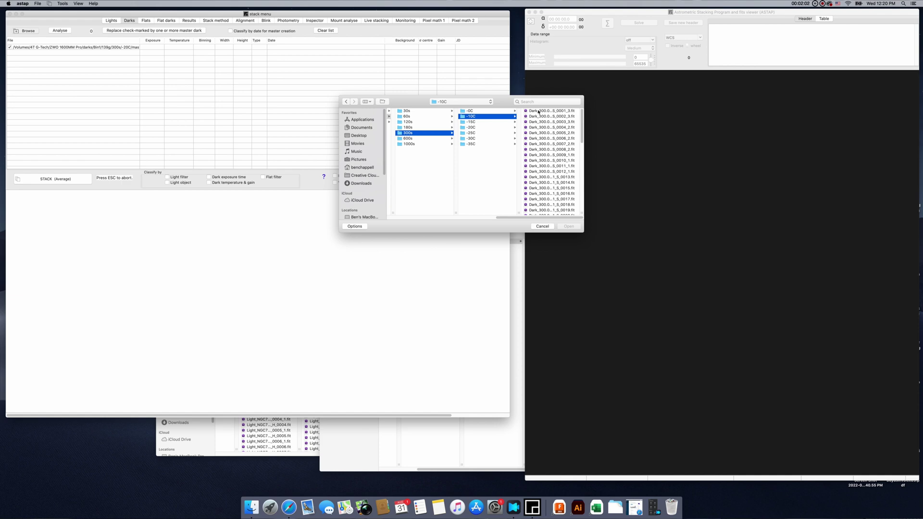
scroll(540, 130, "down", 10)
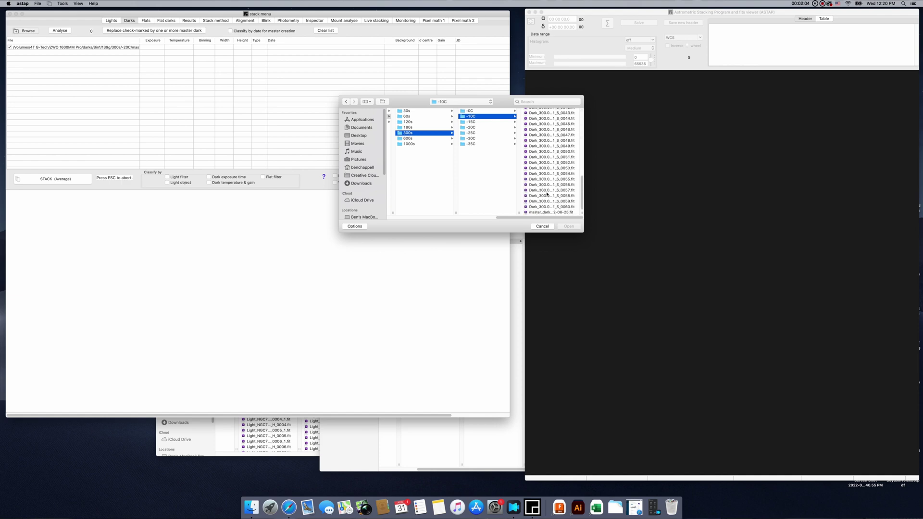
left_click(547, 207)
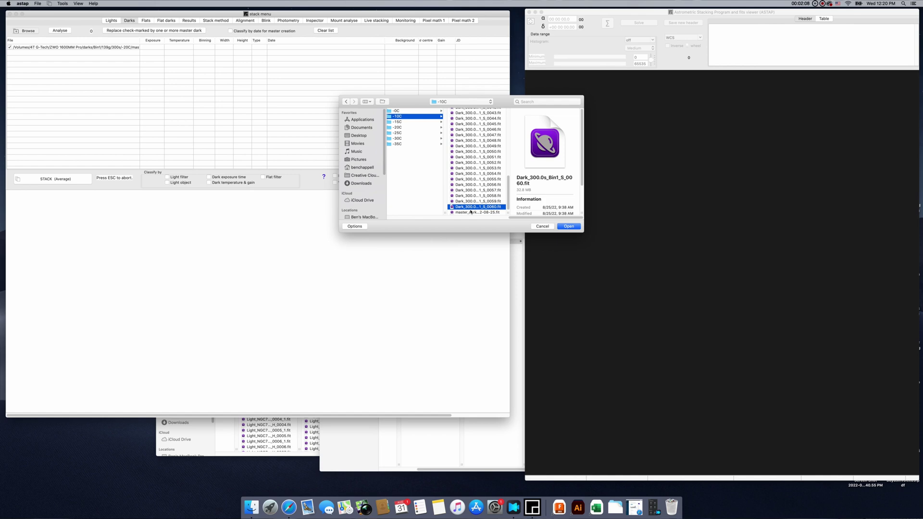
left_click(471, 212)
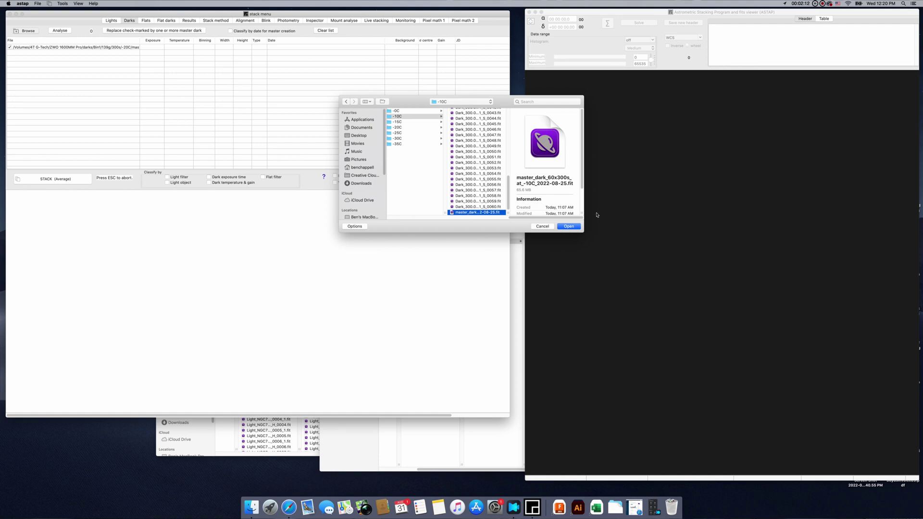
left_click(568, 226)
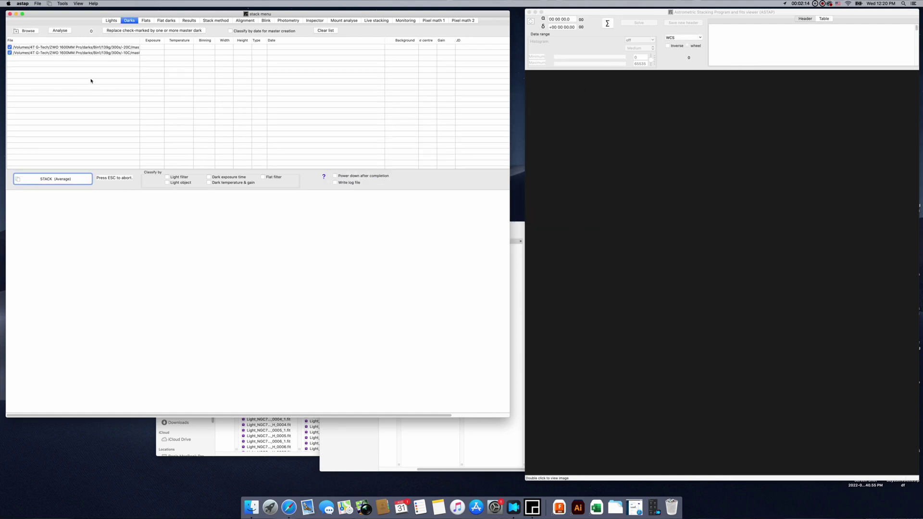
- On the Stack method tab, change the Red filter name from SII to H and clear O from Blue
left_click(214, 21)
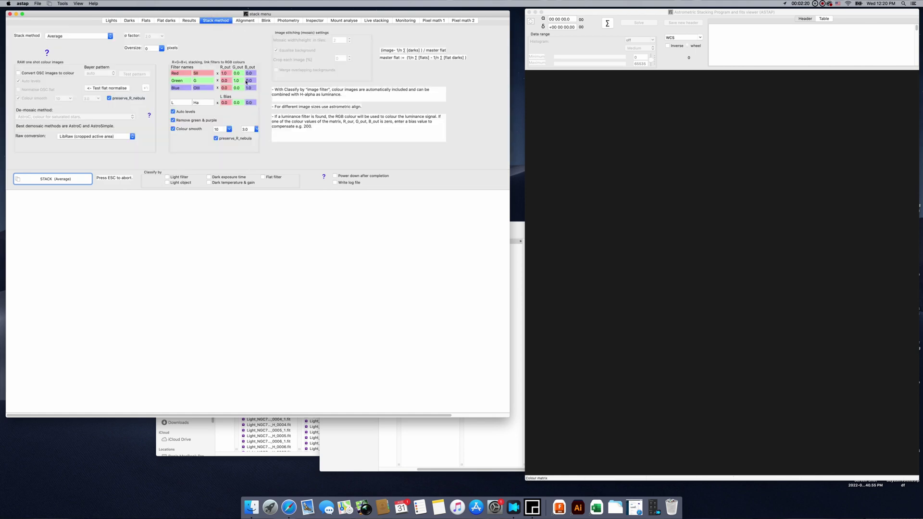
left_click(202, 73)
key("BackSpace")
key("BackSpace")
key("BackSpace")
type("H")
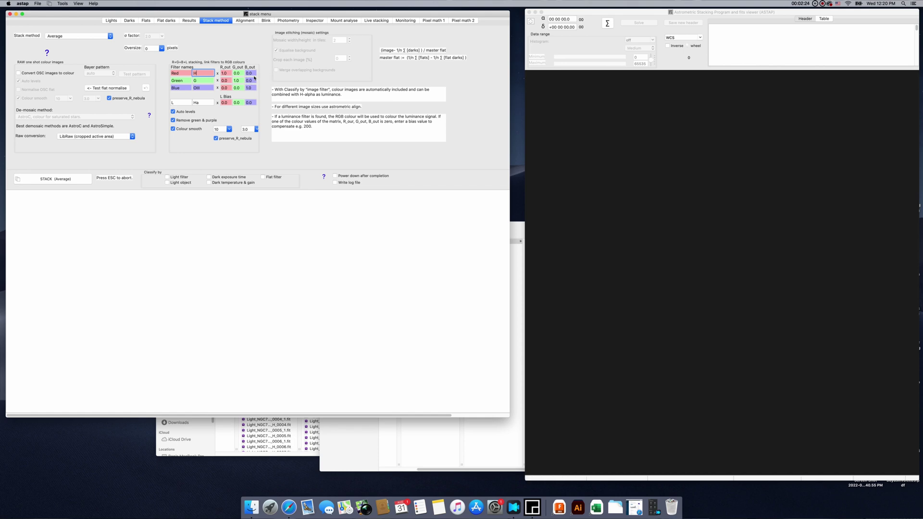
left_click(202, 81)
left_click(204, 88)
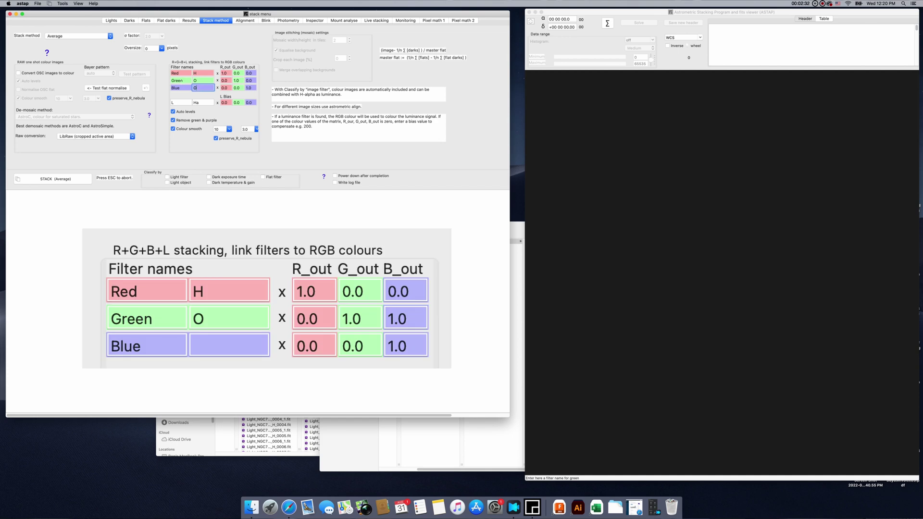
left_click(193, 102)
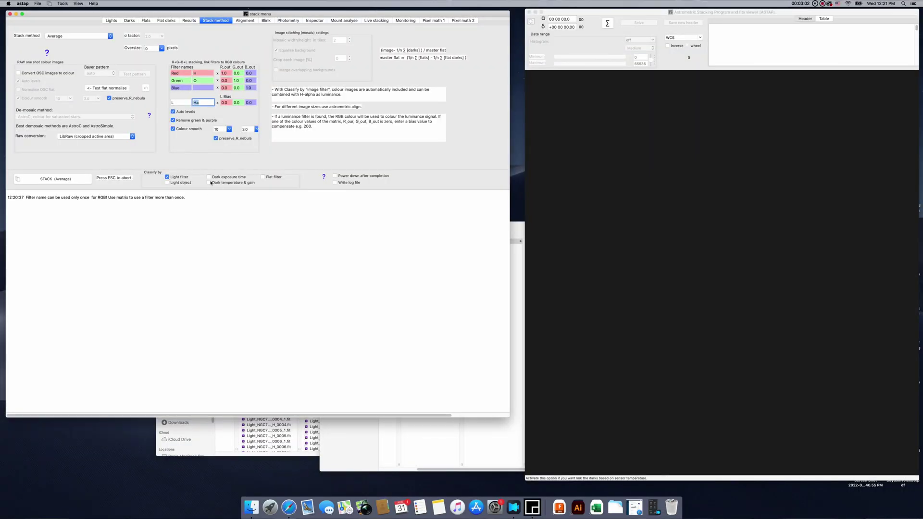
- Tick 'Dark temperature & gain' classification and start the Average stack
left_click(209, 183)
left_click(75, 180)
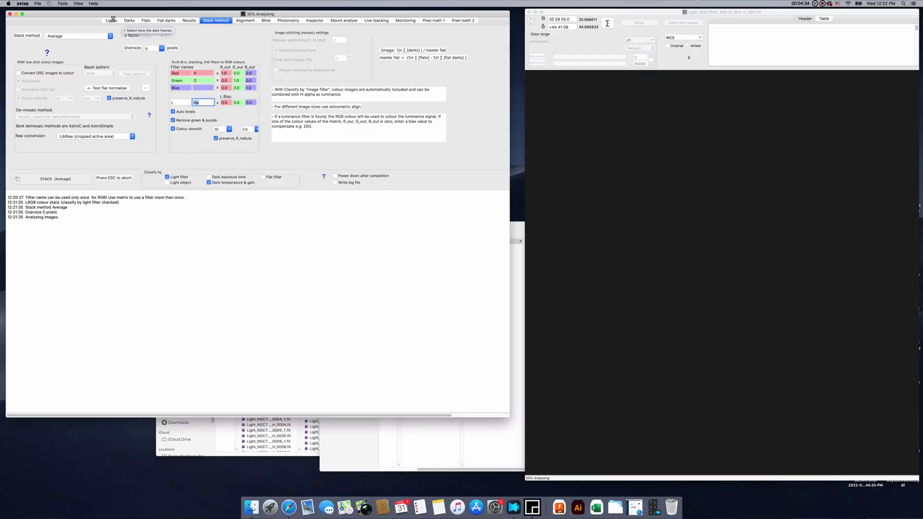
- Switch to the Lights tab while the stack runs to completion
left_click(110, 20)
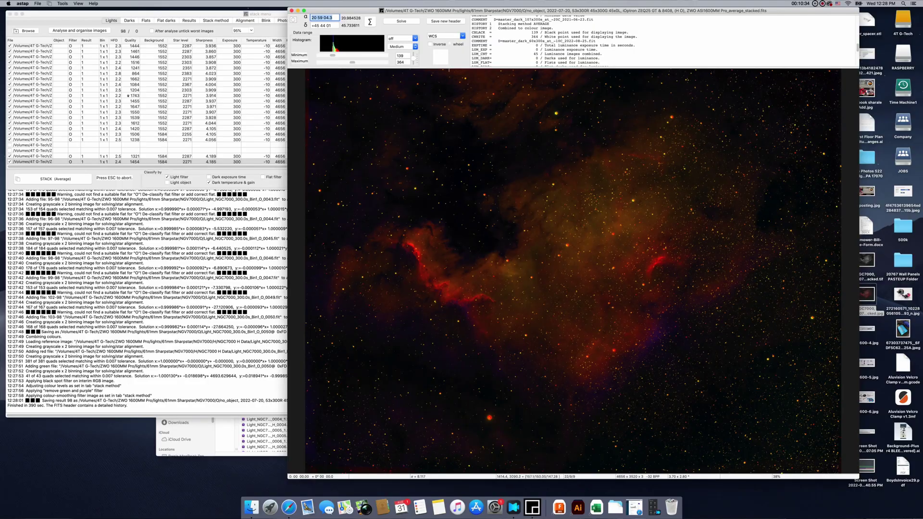
- Apply the Medium + display stretch preset to the stacked image
left_click(409, 47)
left_click(406, 52)
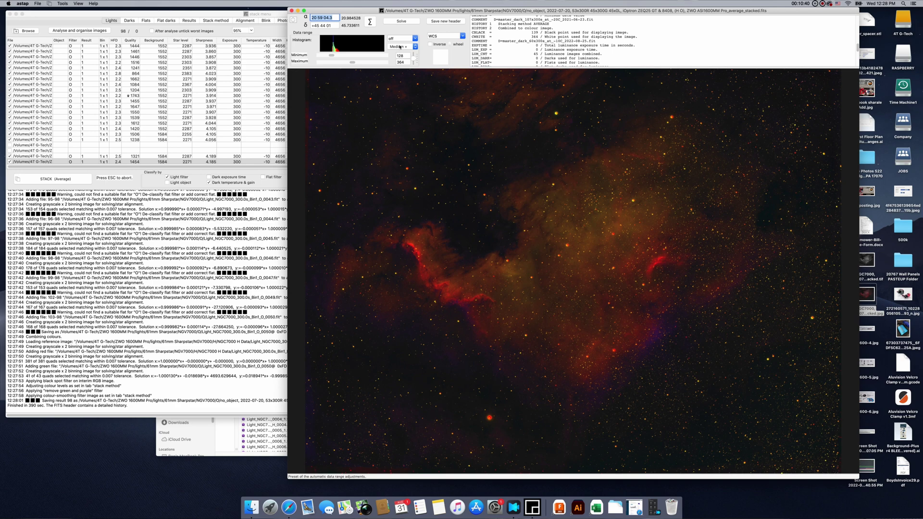
left_click(400, 46)
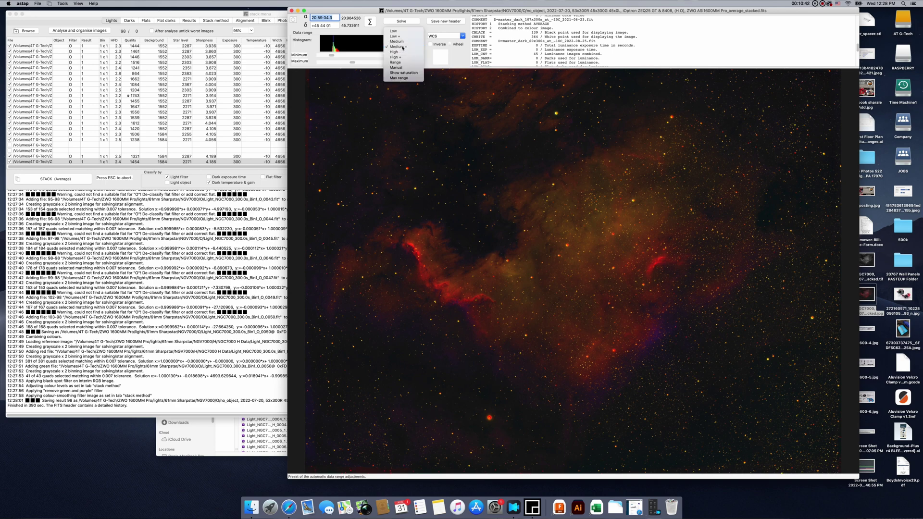
left_click(403, 47)
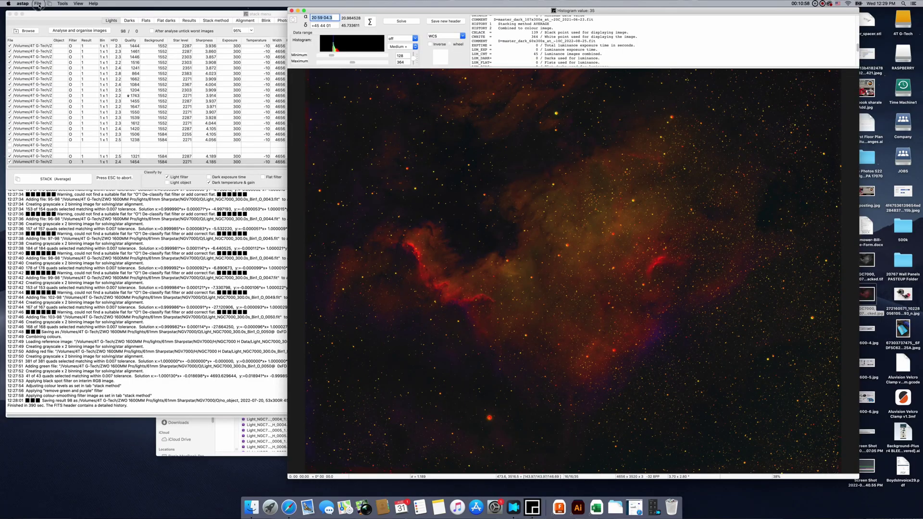
- Save the image as a JPEG on the Desktop with a file name starting 'NG'
left_click(38, 6)
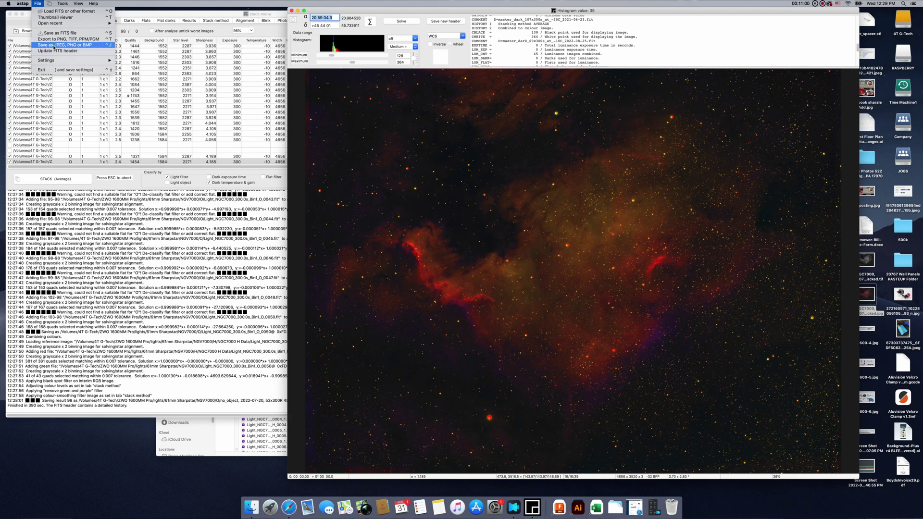
left_click(55, 45)
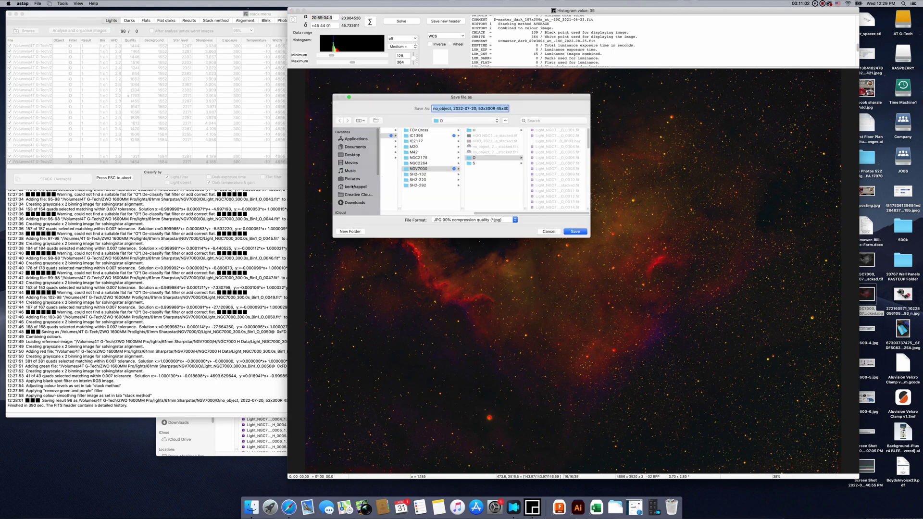
left_click(342, 155)
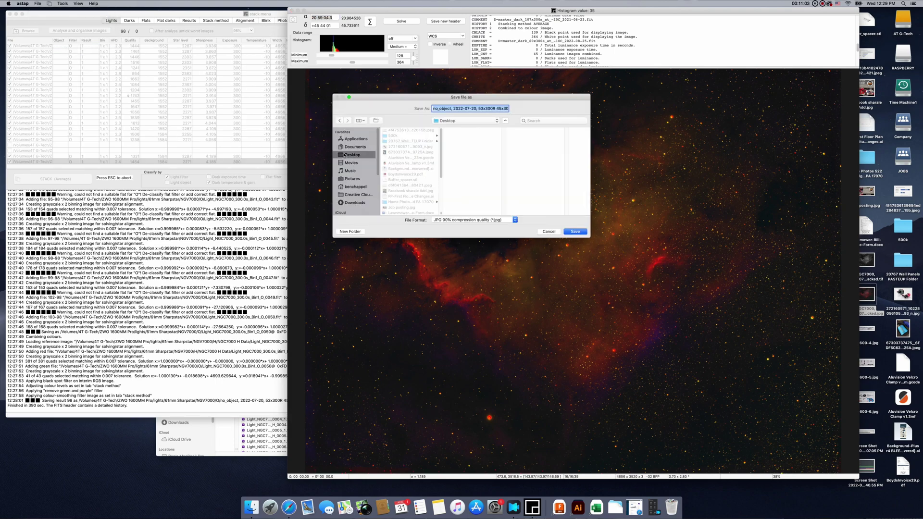
left_click(450, 108)
type("NG")
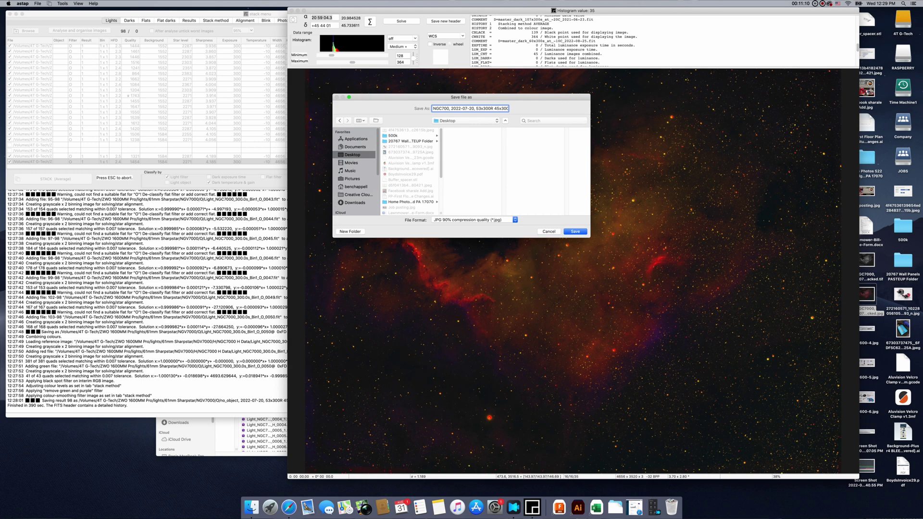
key("Return")
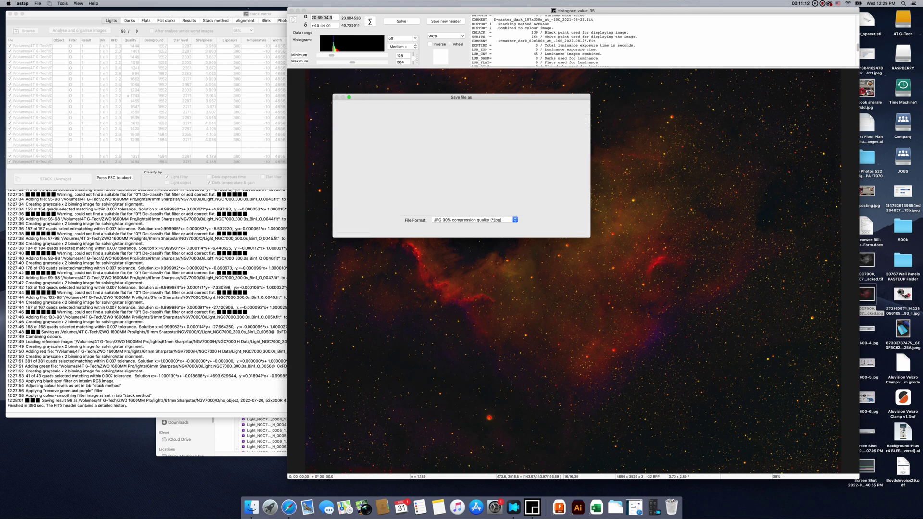
- Move the image window right and show the stack menu's Results tab
left_click_drag(314, 10, 364, 12)
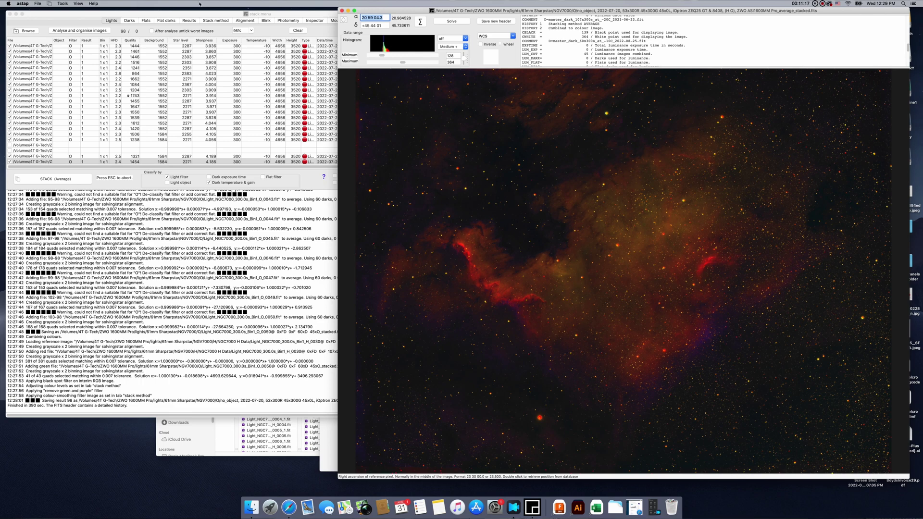
left_click(188, 17)
left_click(189, 20)
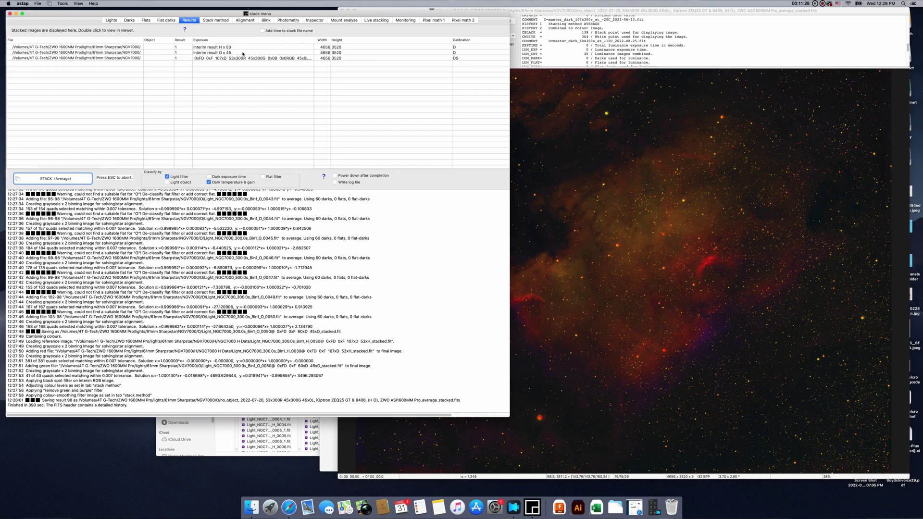
- Open the 'Interim result O x 45' row from the Results list as a greyscale starfield image
left_click(205, 48)
left_click(208, 53)
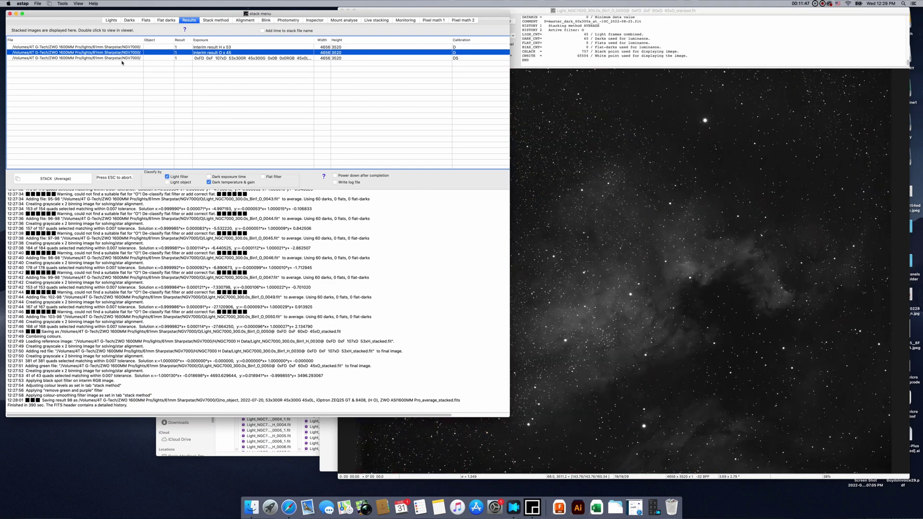
left_click(635, 39)
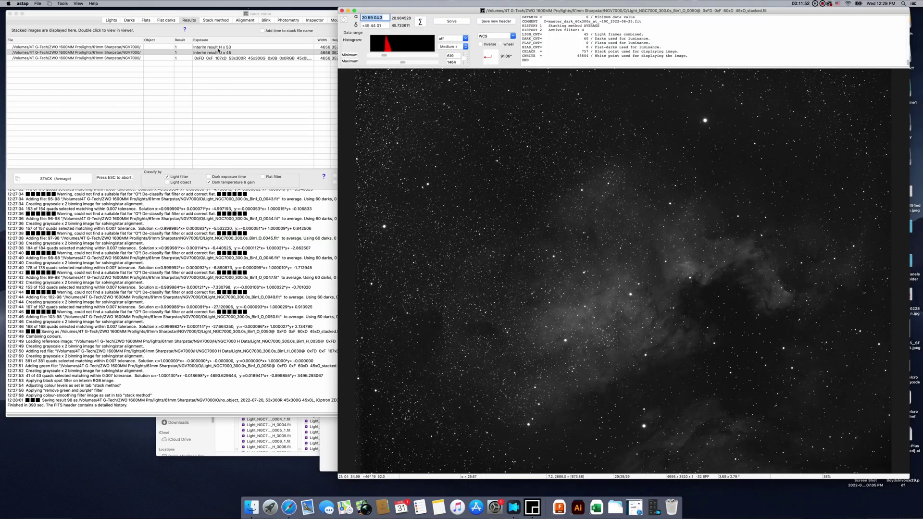
left_click(218, 51)
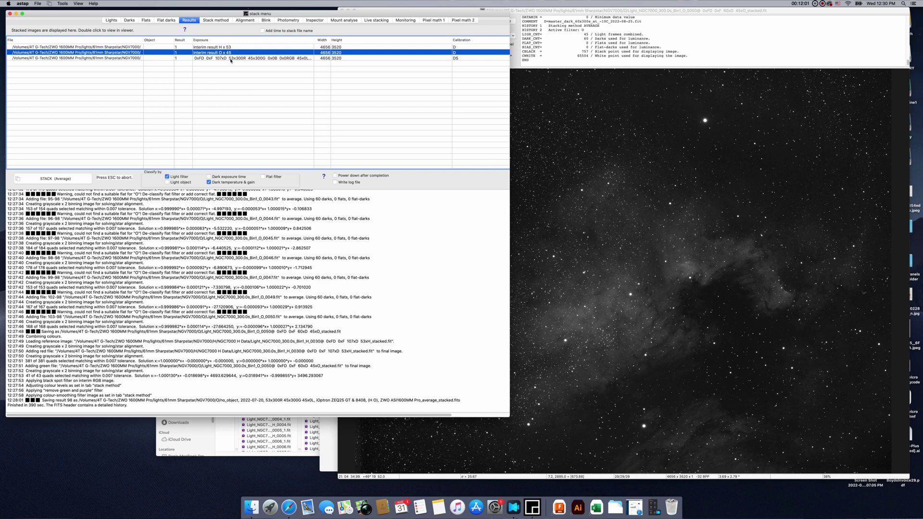
left_click(200, 59)
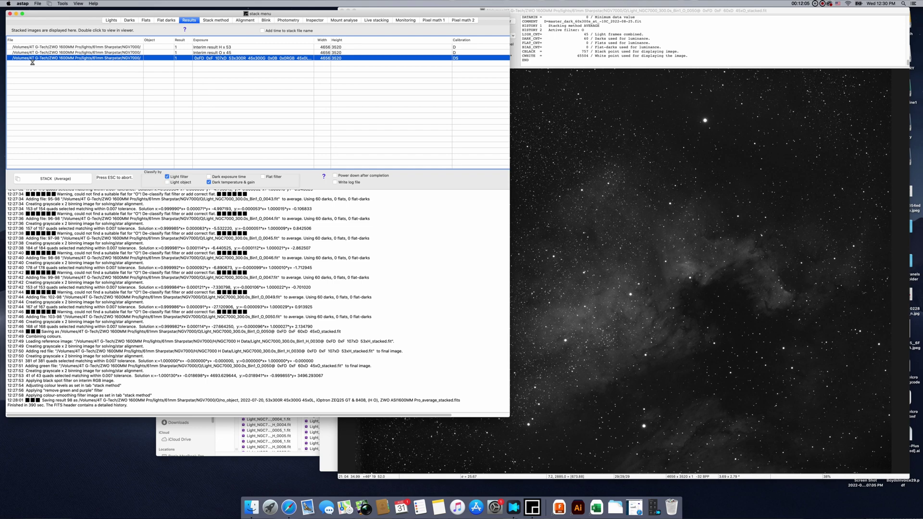
- Reopen the final colour stack, the third Results row, in the ASTAP viewer
double_click(230, 61)
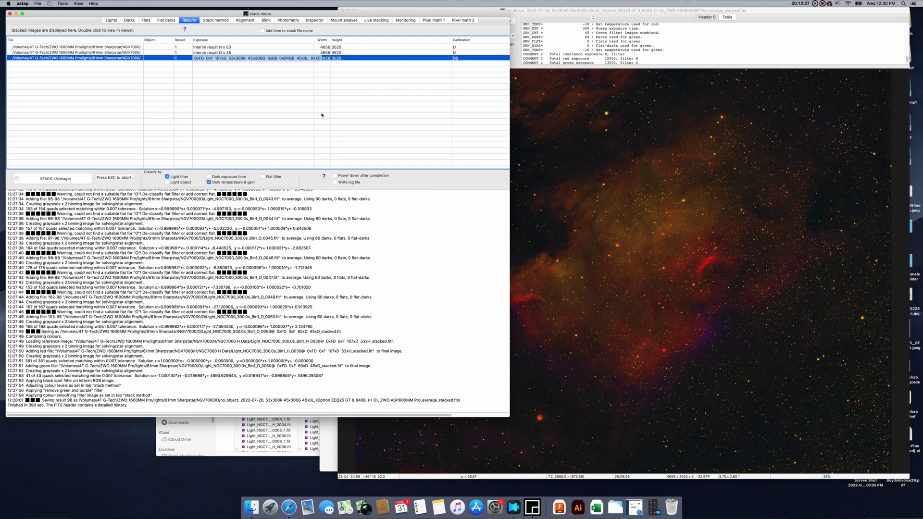
left_click(328, 73)
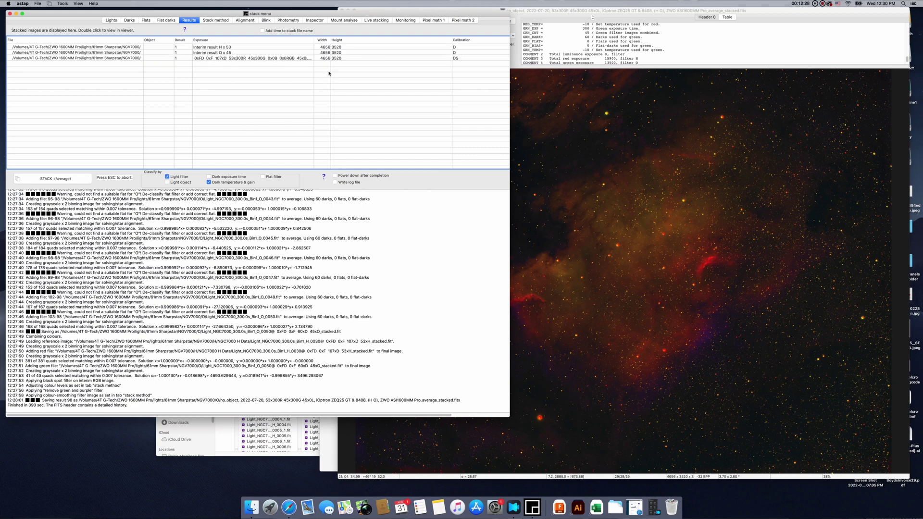
left_click(255, 59)
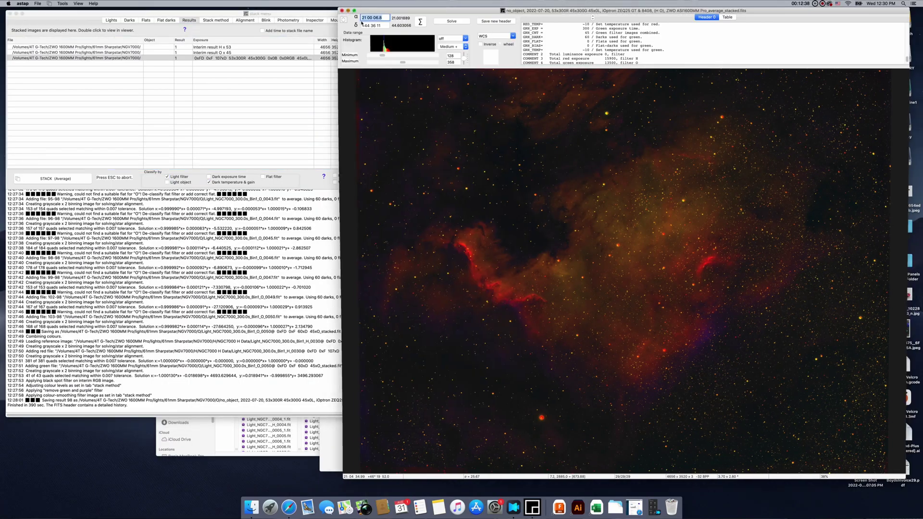
- Select the exported NGC7000 JPEG on the Desktop and preview it with Quick Look
left_click(347, 10)
left_click(868, 292)
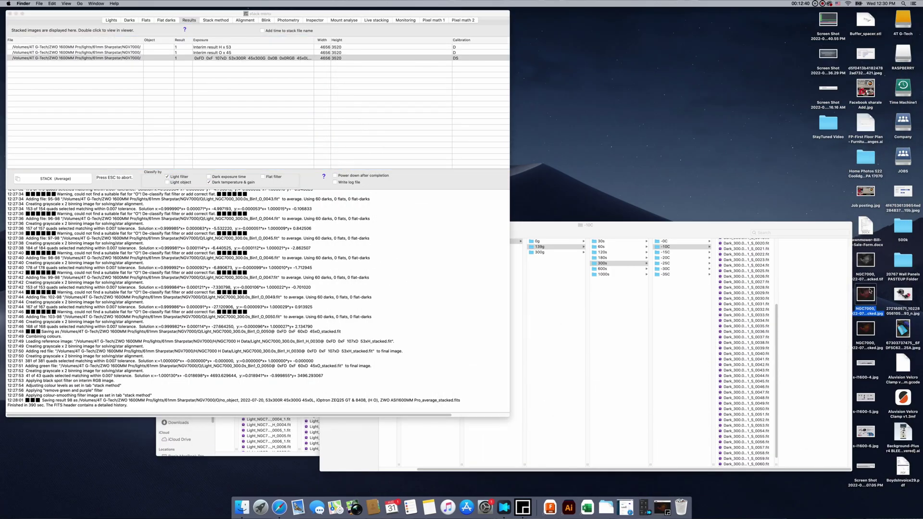
key("space")
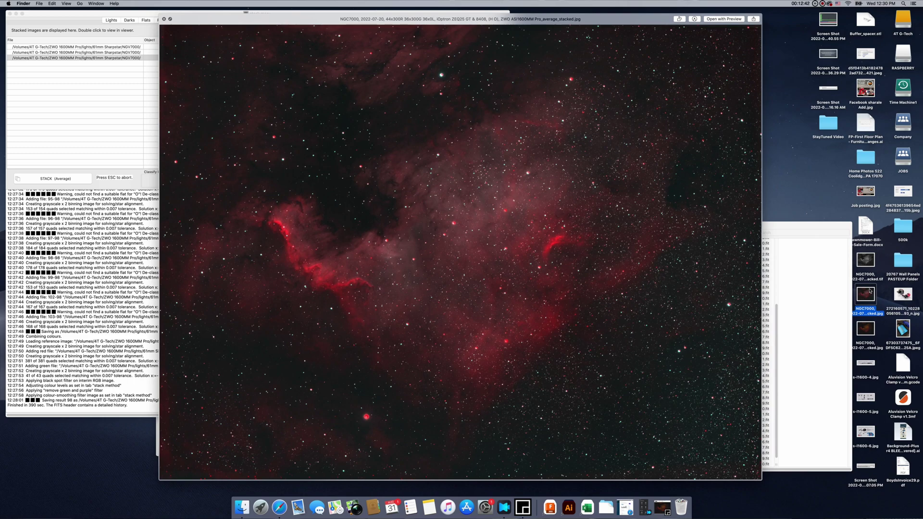